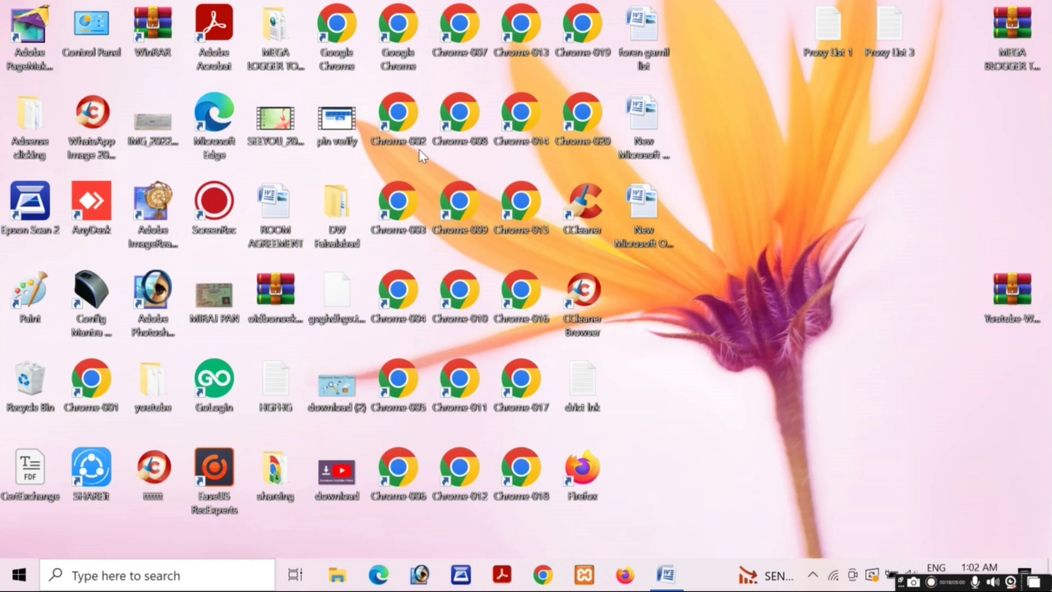
Step: Launch the Chrome-002 browser profile and go to the Gmail about page
click(402, 120)
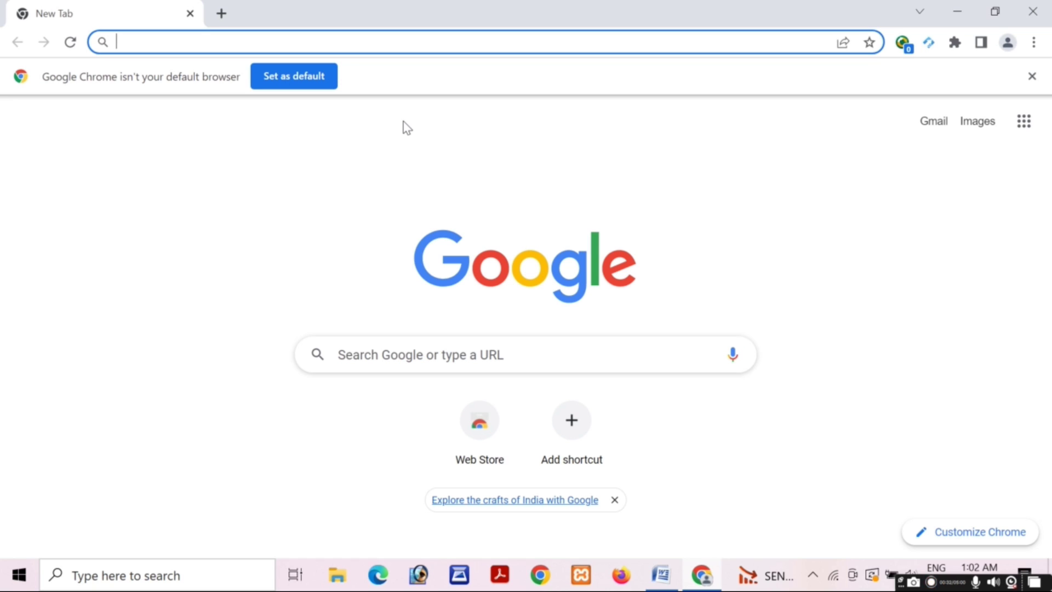
click(923, 130)
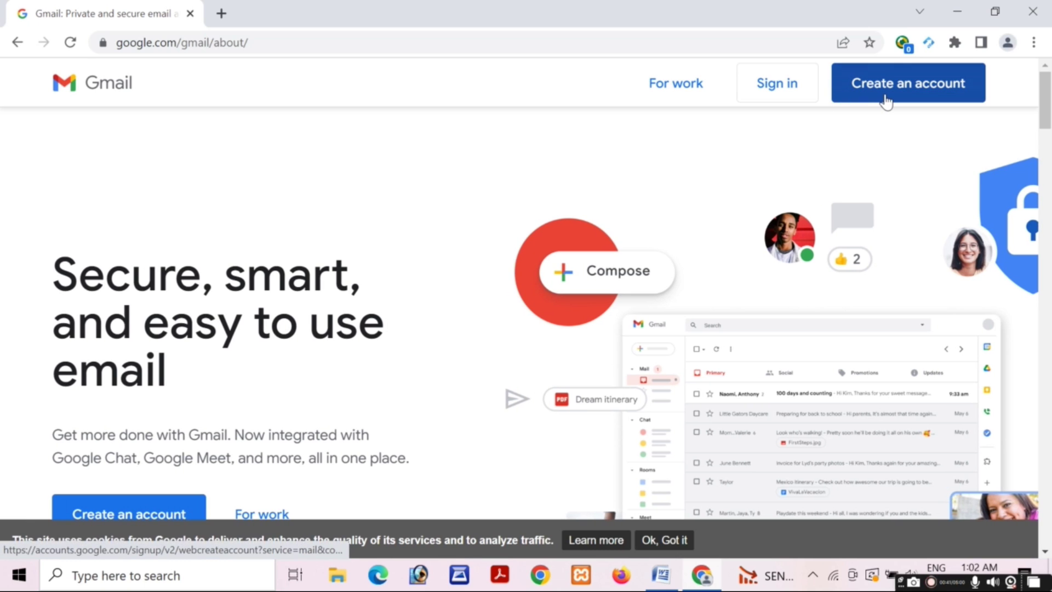
Step: Start creating a new Google account and look over the name and username fields
click(886, 100)
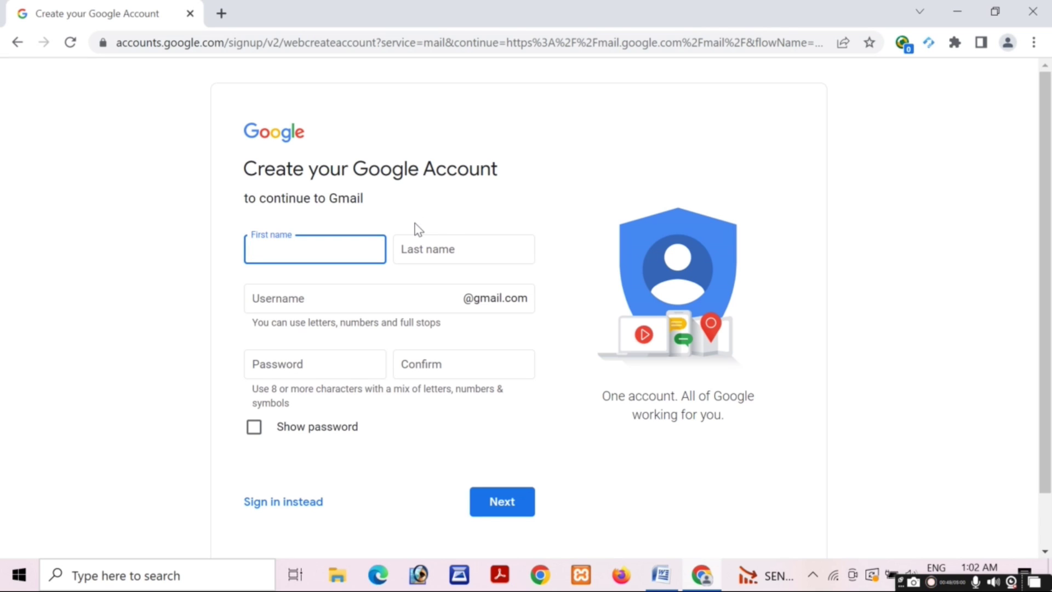
click(349, 296)
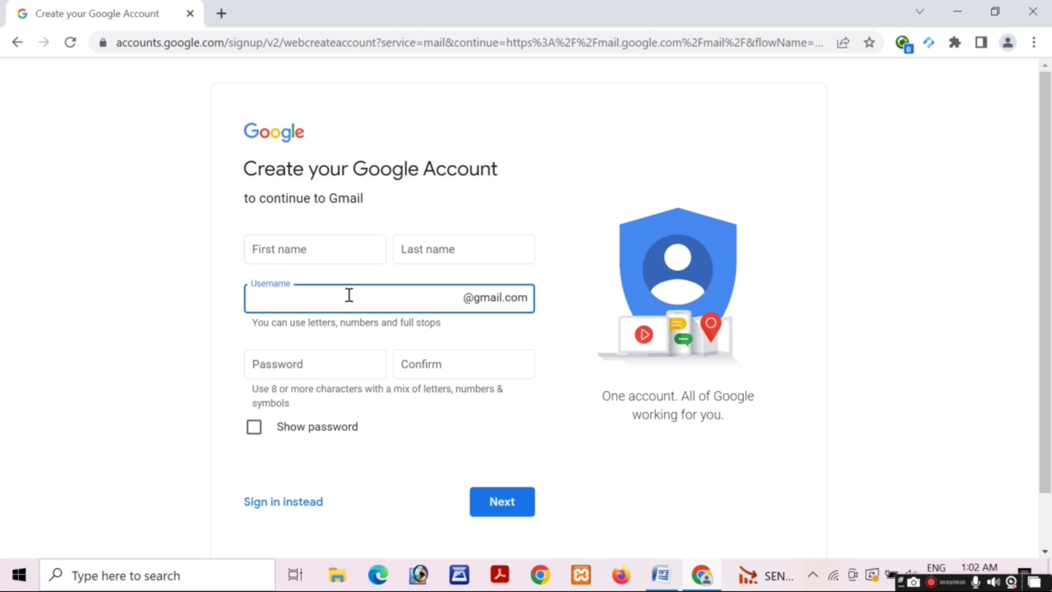
scroll(349, 296, down, 1)
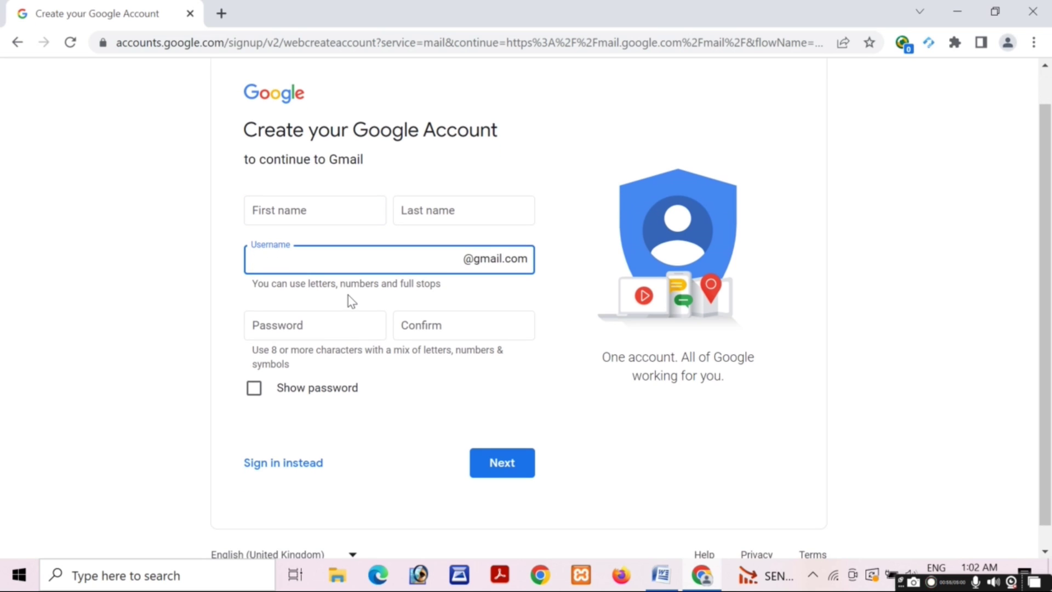
scroll(347, 294, up, 1)
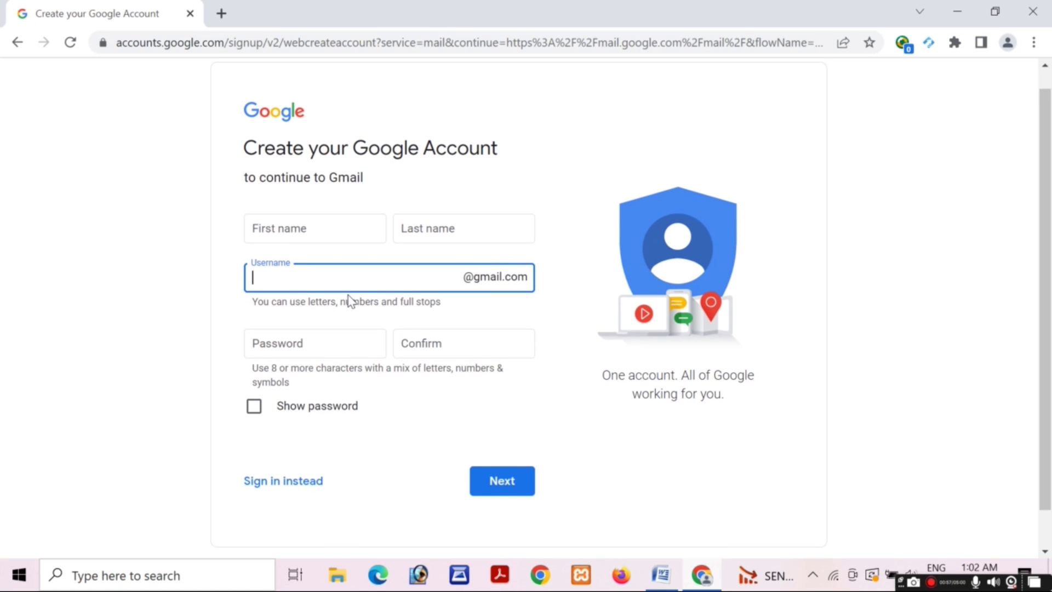
click(323, 229)
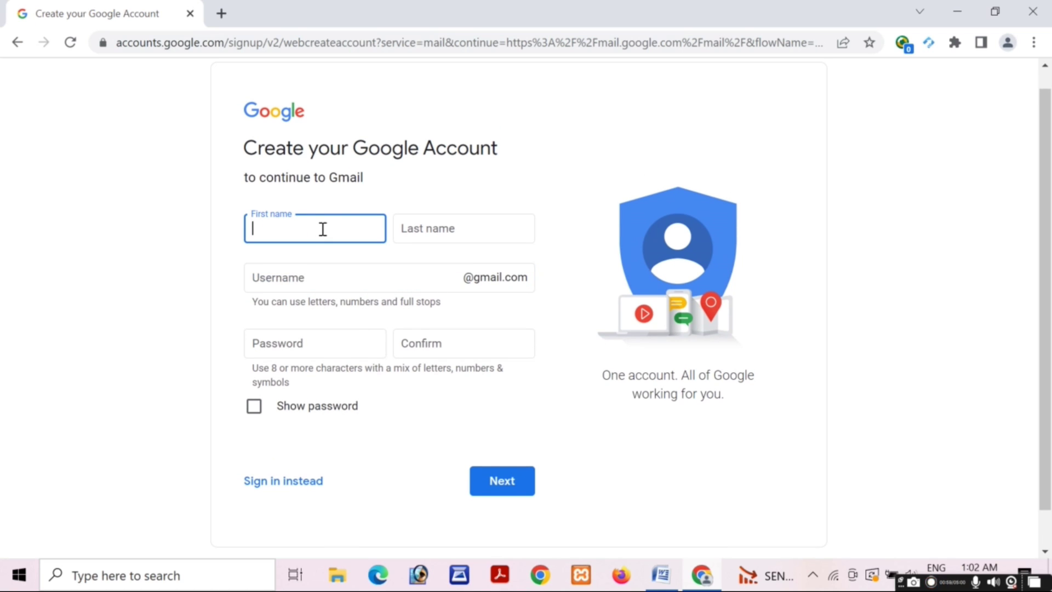
click(421, 223)
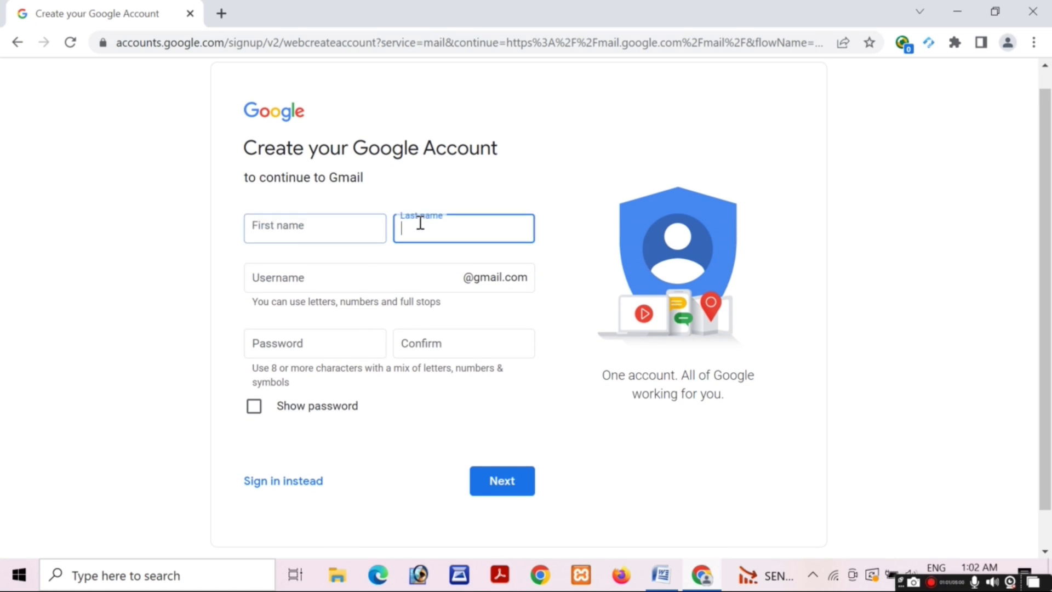
click(335, 268)
click(313, 226)
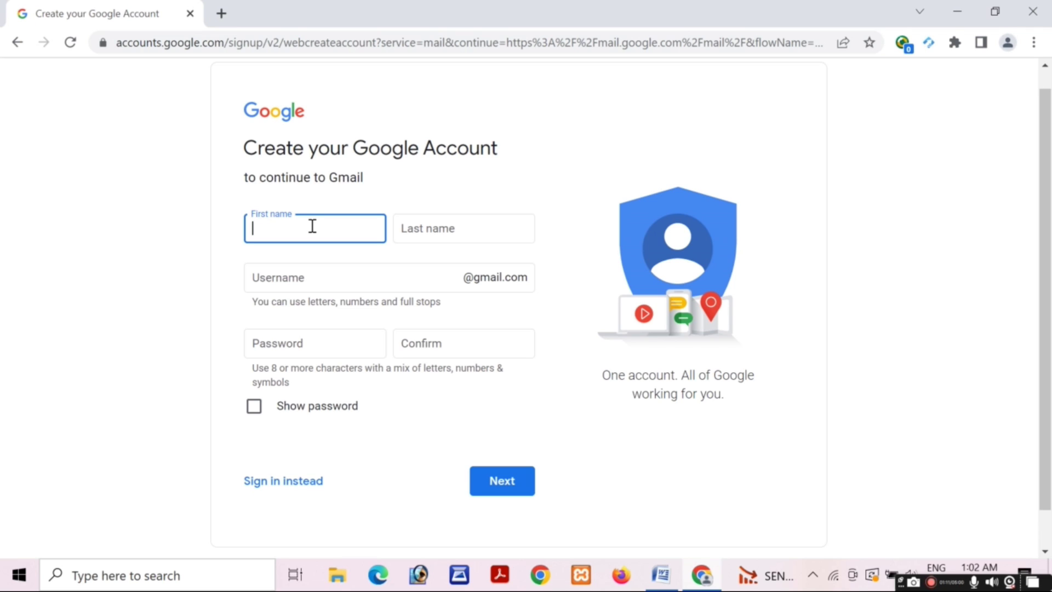
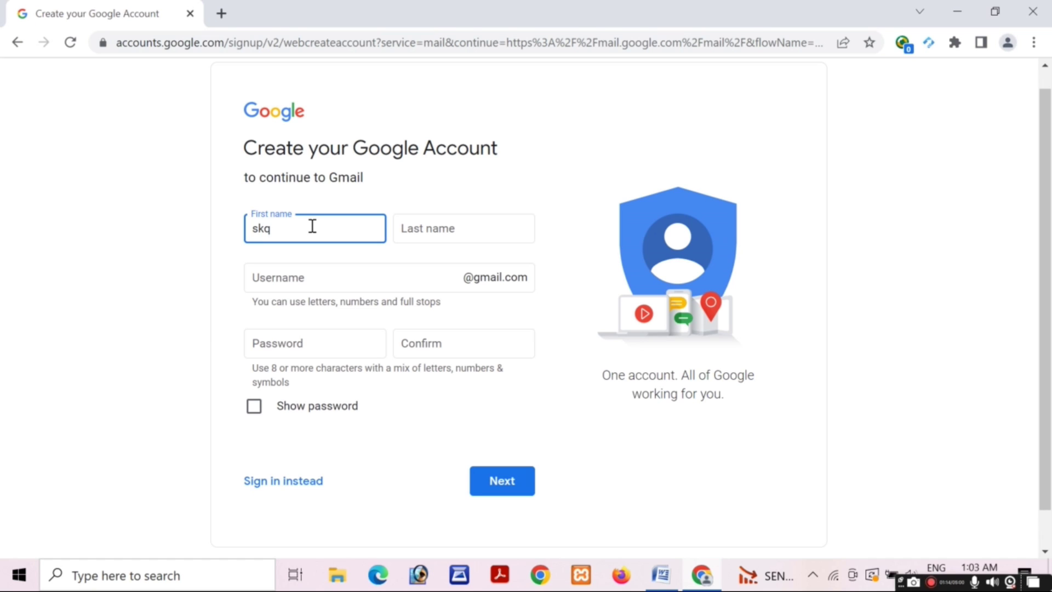
Step: Enter the first and last names, fixing a stray letter, and move to the username
key(Tab)
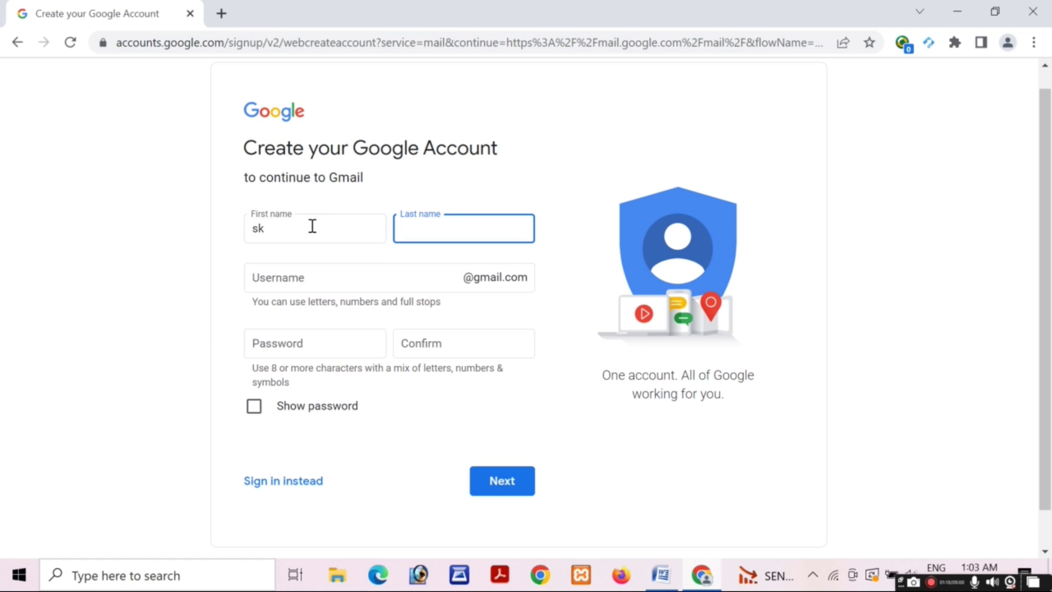
key(Tab)
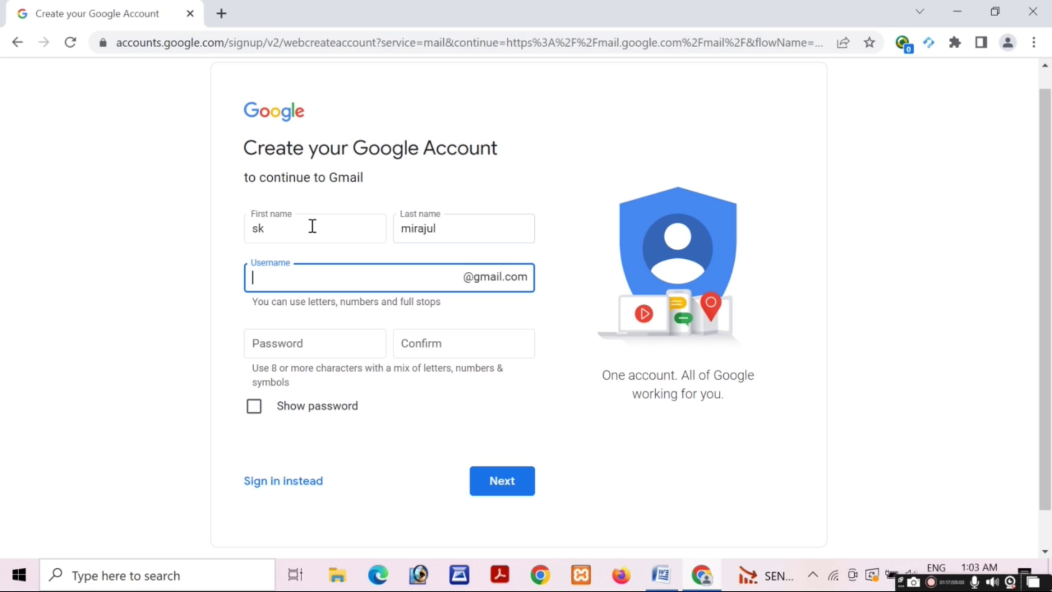
Step: Lengthen the too-short username, then revise it again after it is reported taken
click(312, 226)
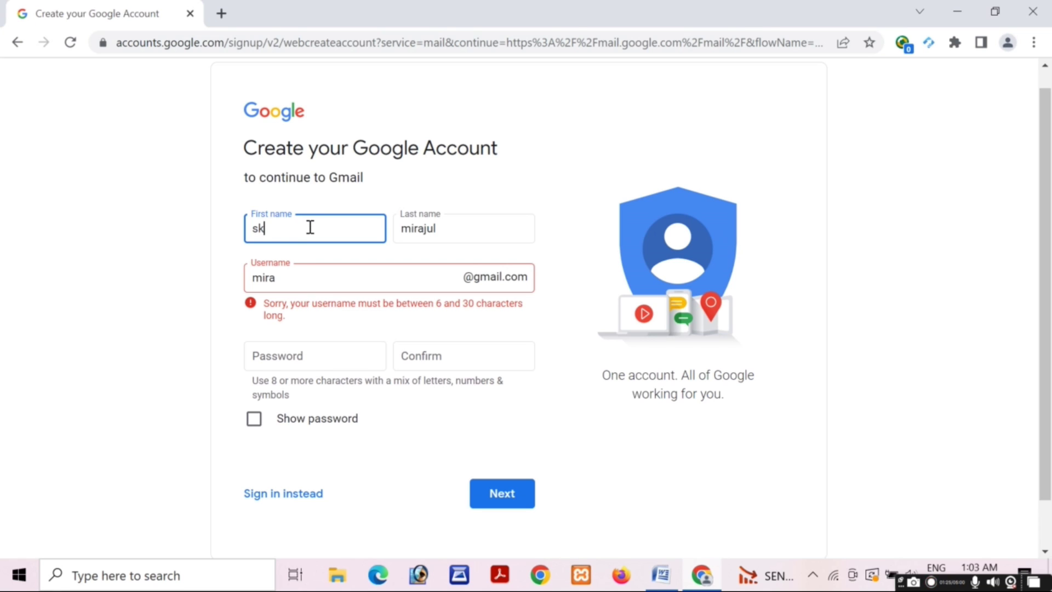
click(292, 287)
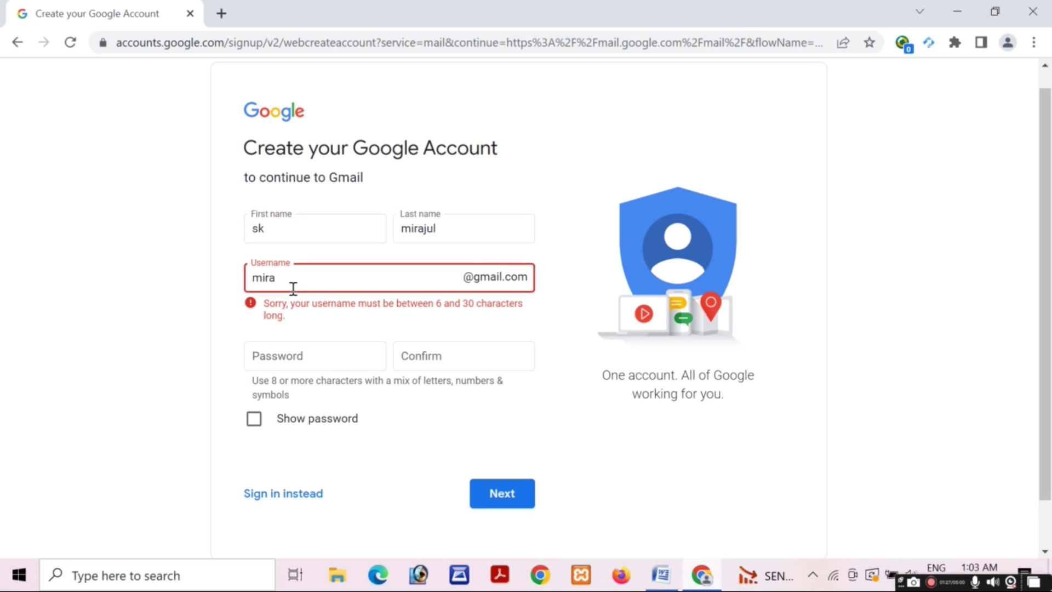
key(Tab)
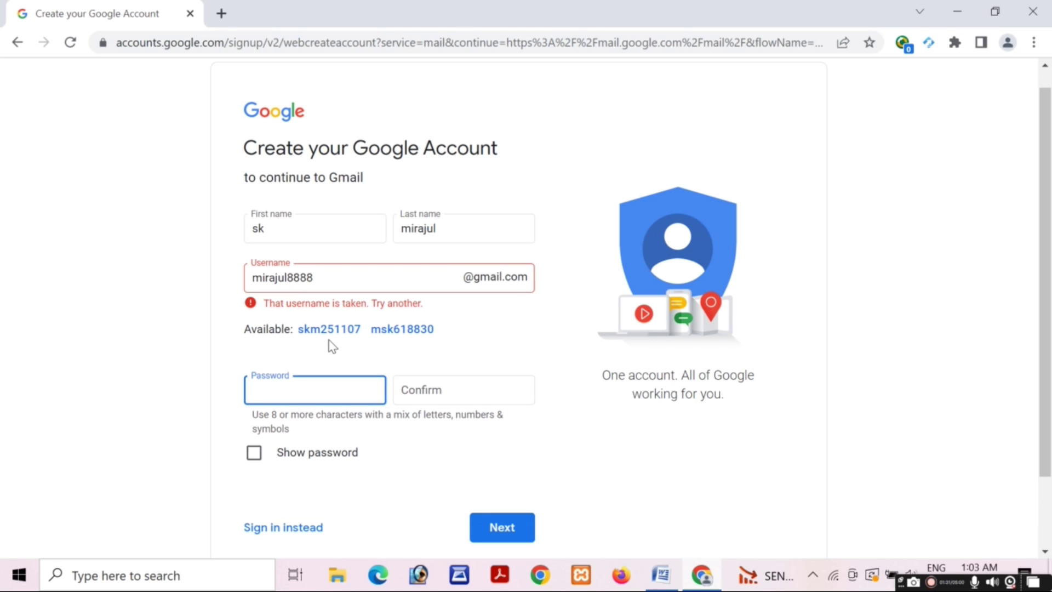
click(328, 280)
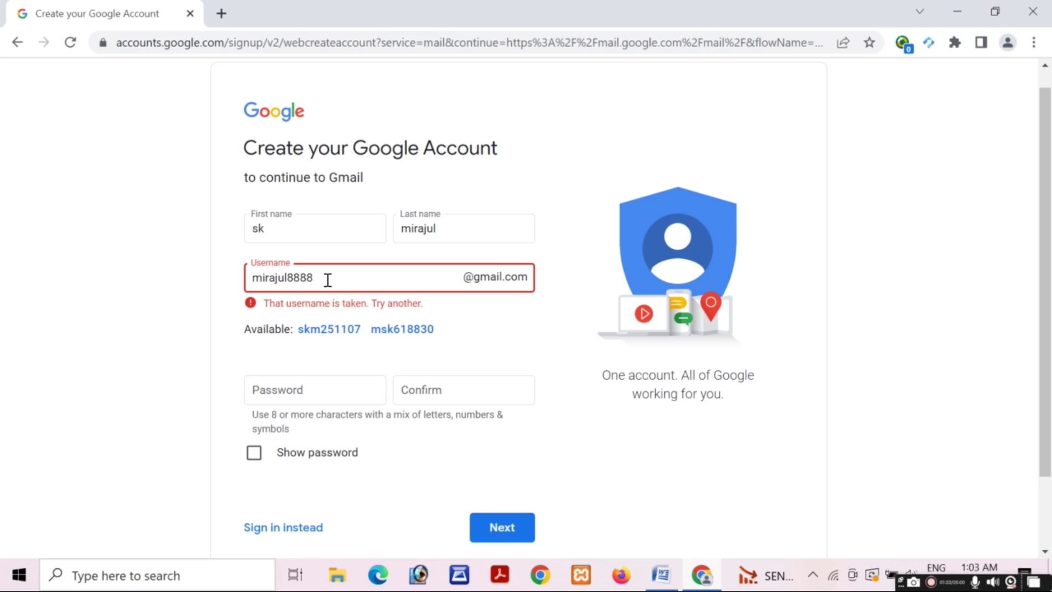
text(01)
key(Tab)
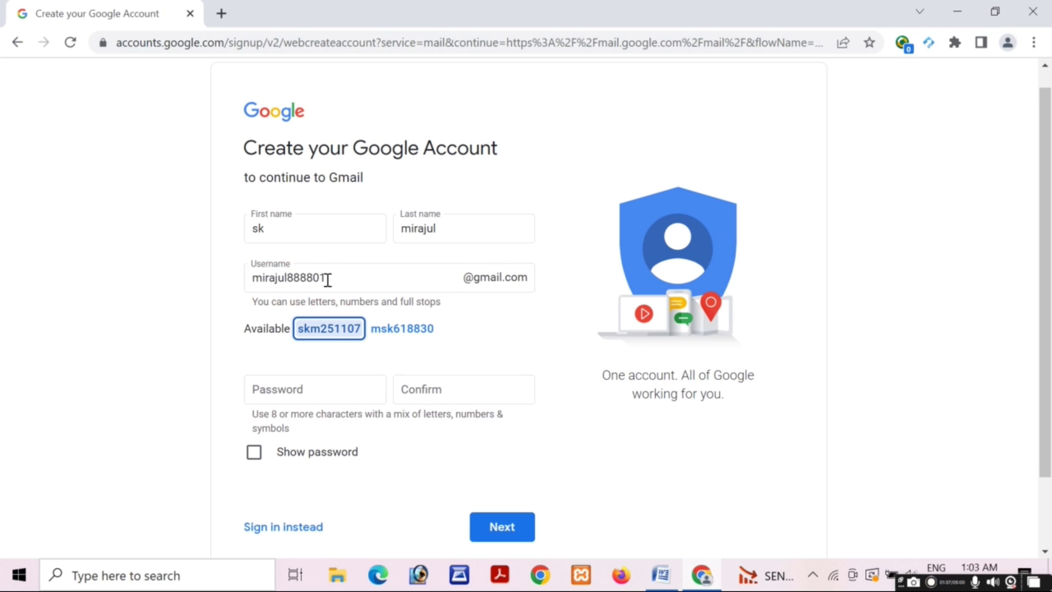
Step: Take the first suggested username, set the password, and re-confirm it after the mismatch error
click(321, 331)
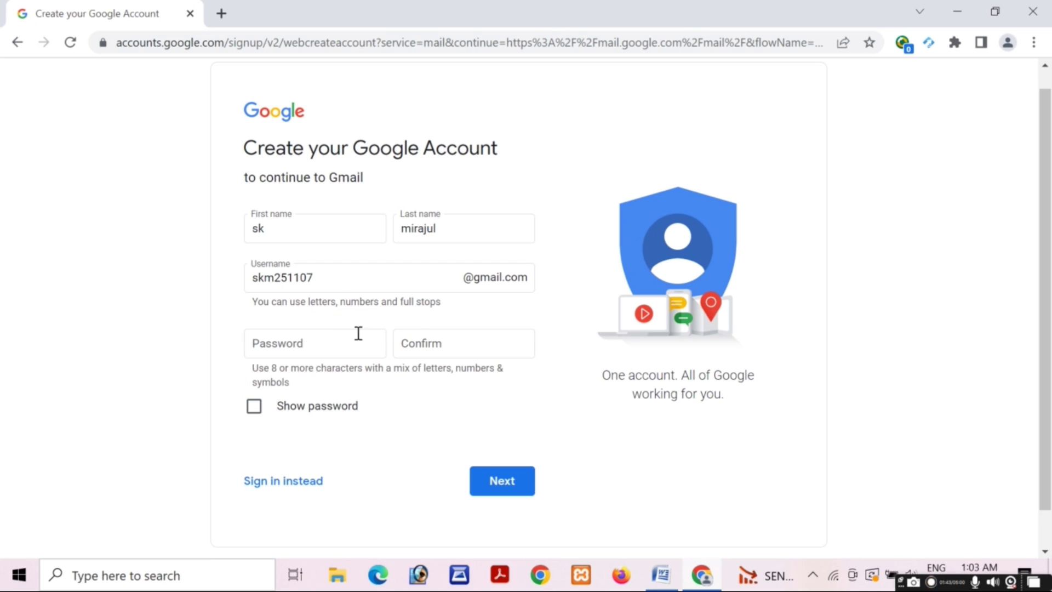
click(326, 339)
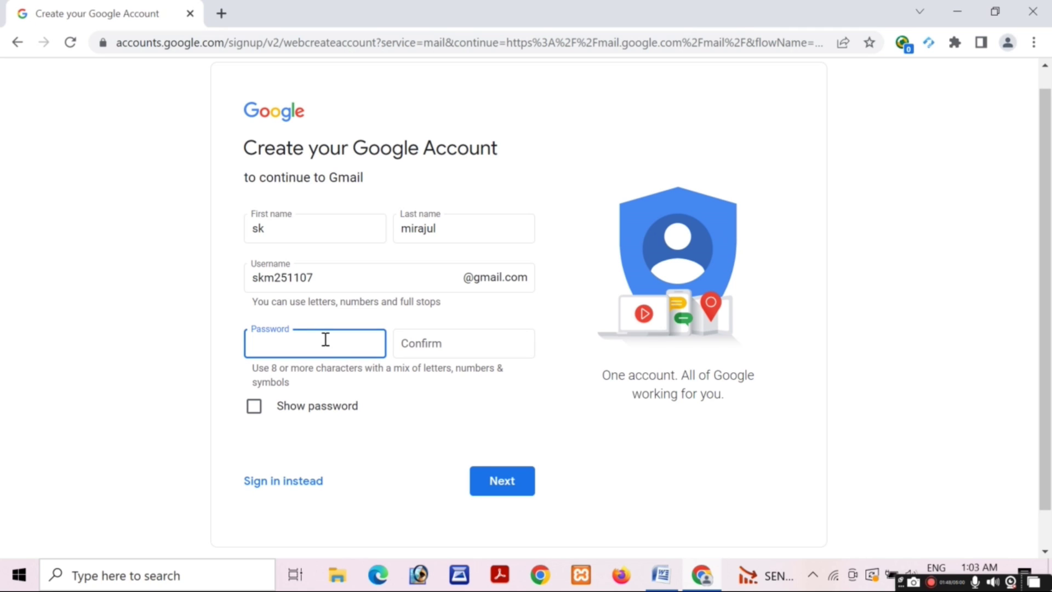
text(••••••••••)
key(Tab)
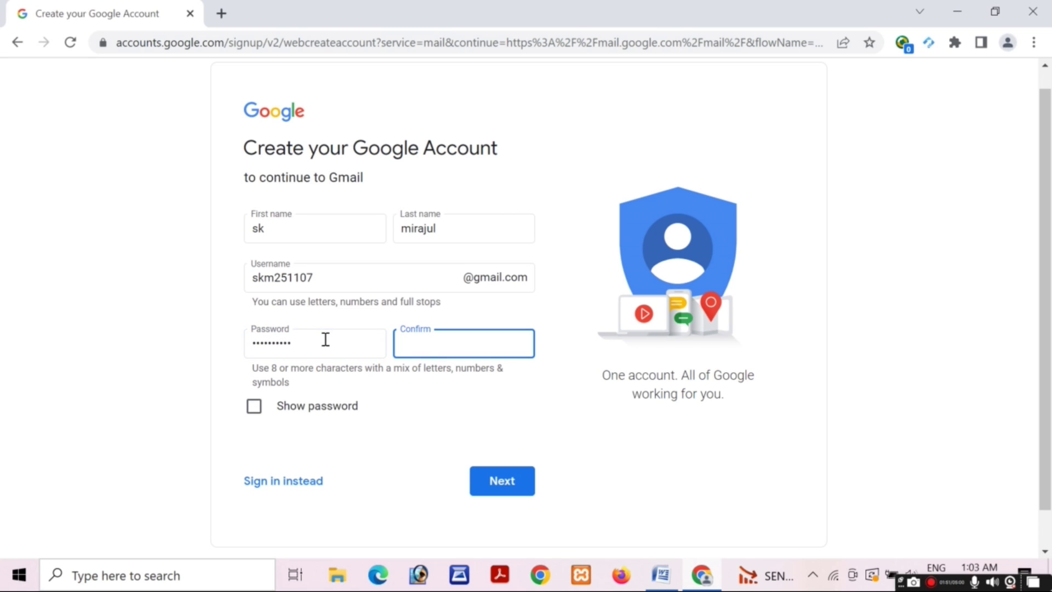
text(••••••••••)
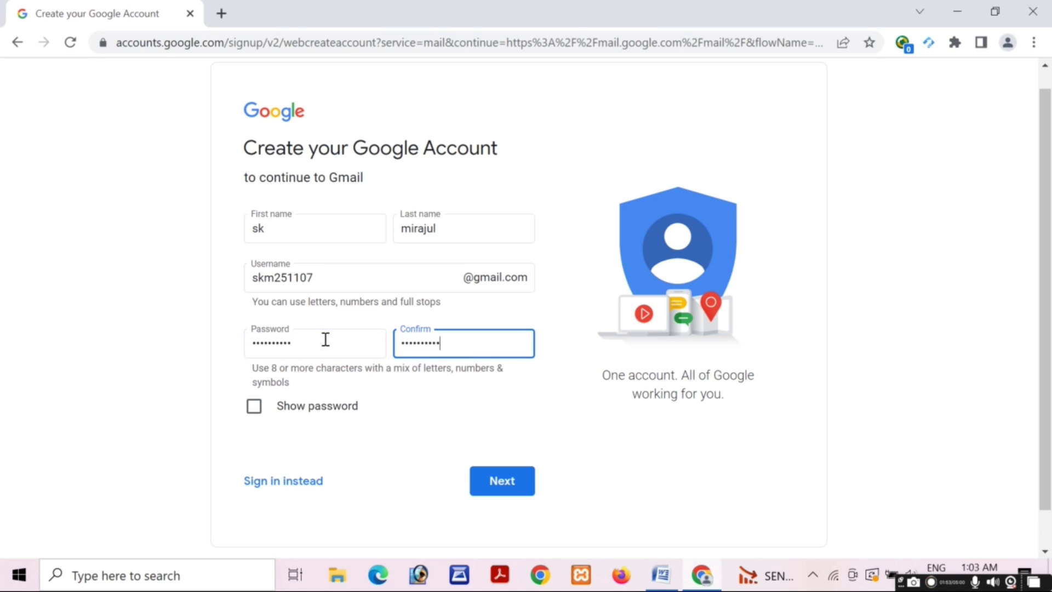
key(Tab)
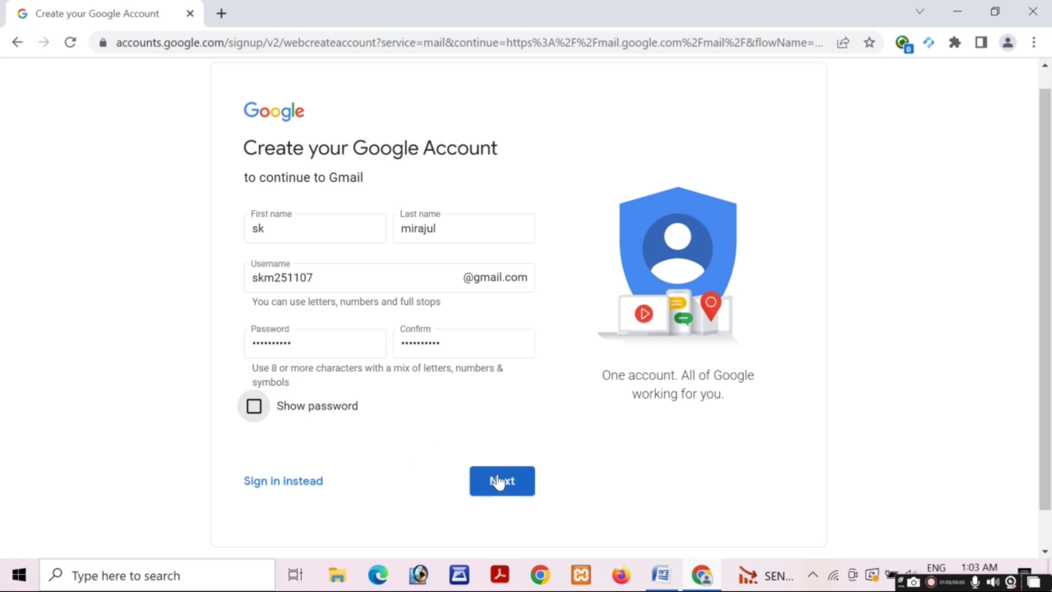
click(498, 483)
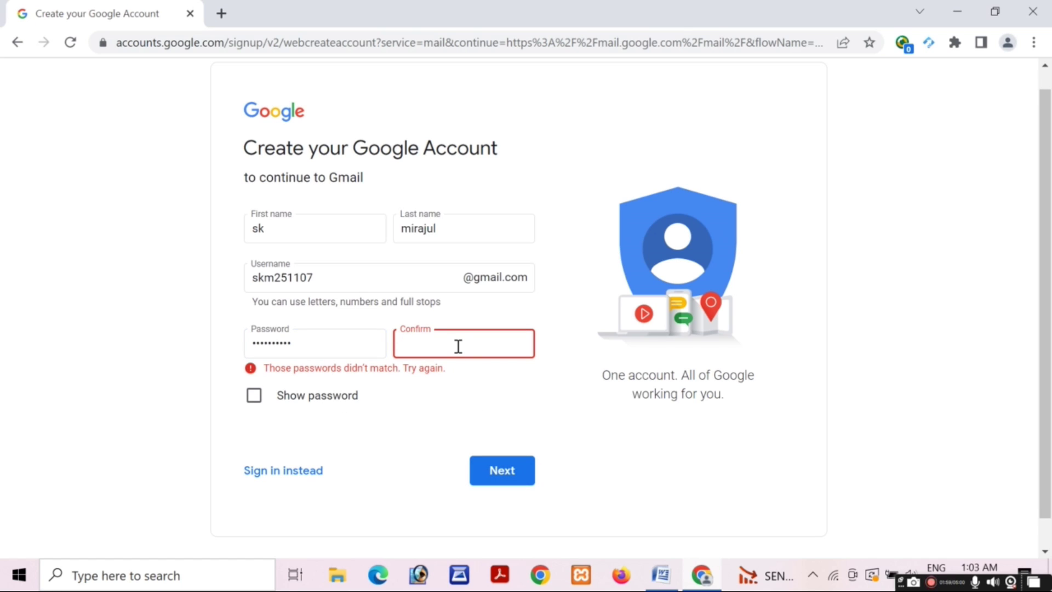
text(••••••••••)
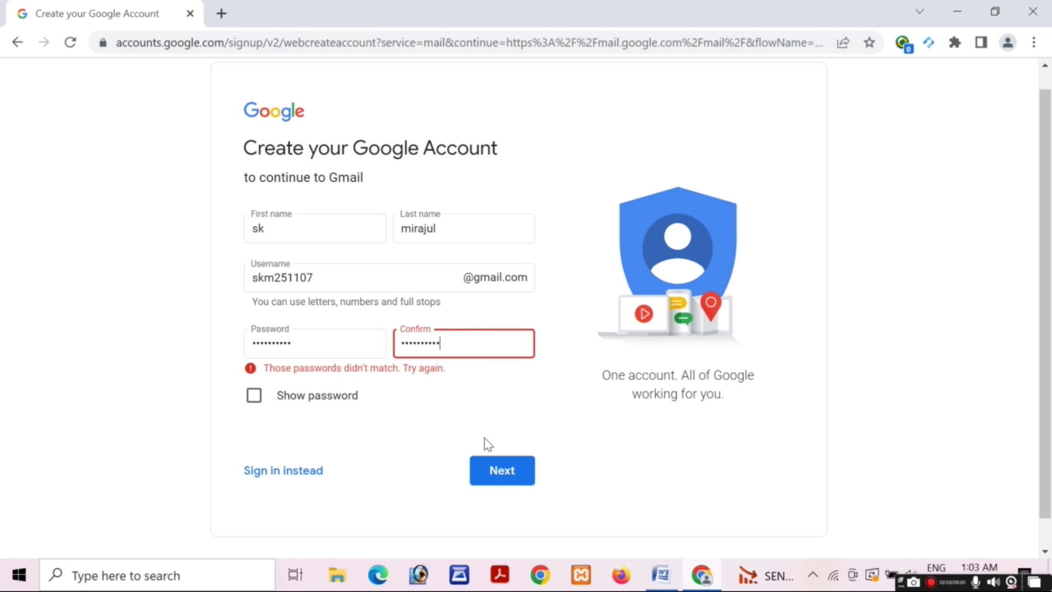
click(499, 471)
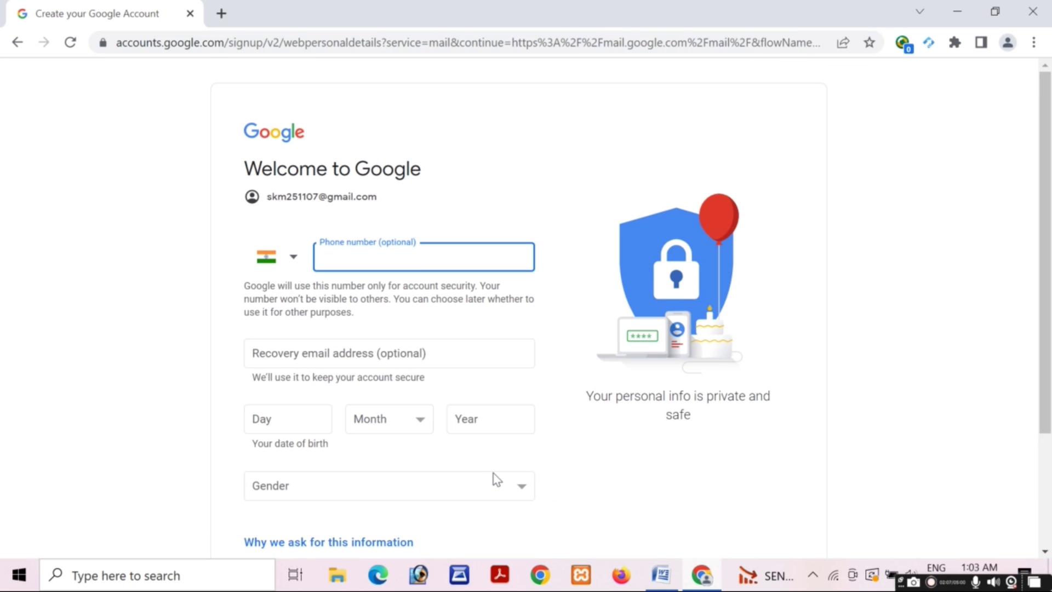
Step: Enter the phone number, correcting a mistyped digit, and leave the recovery email blank
scroll(411, 443, down, 2)
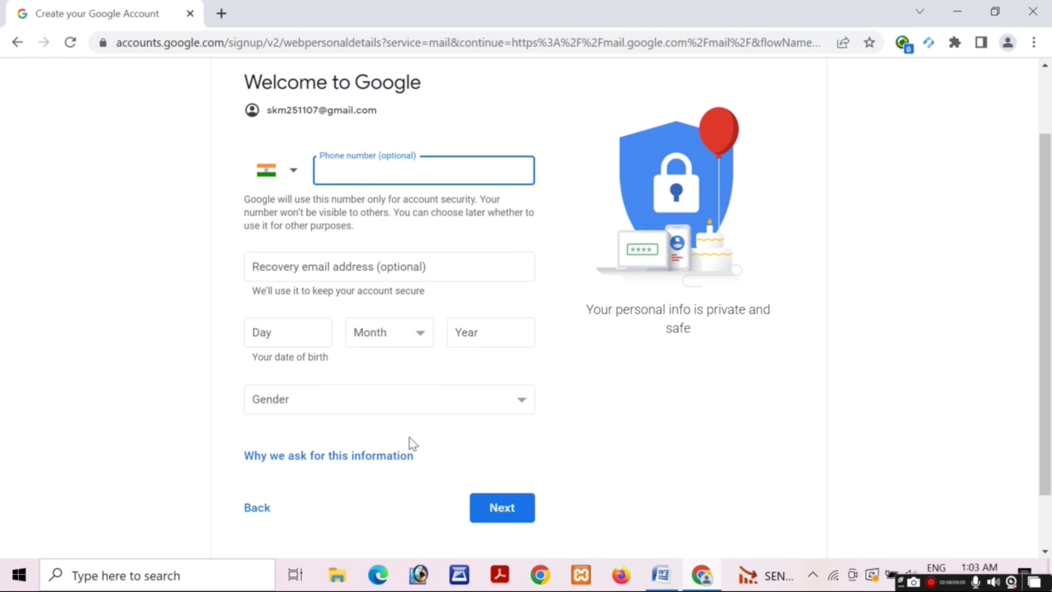
scroll(411, 443, down, 1)
scroll(410, 441, up, 3)
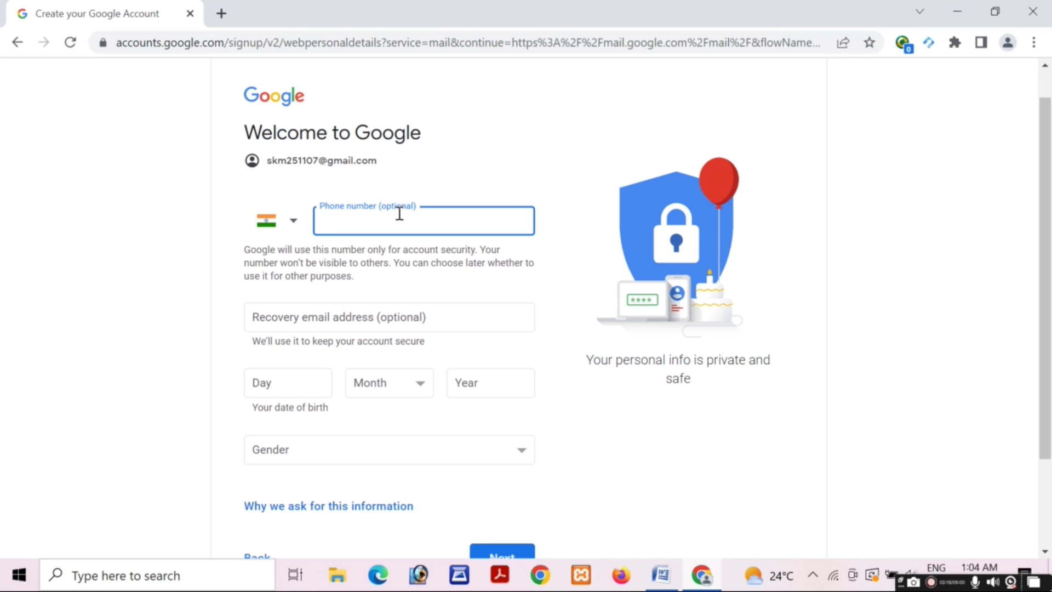
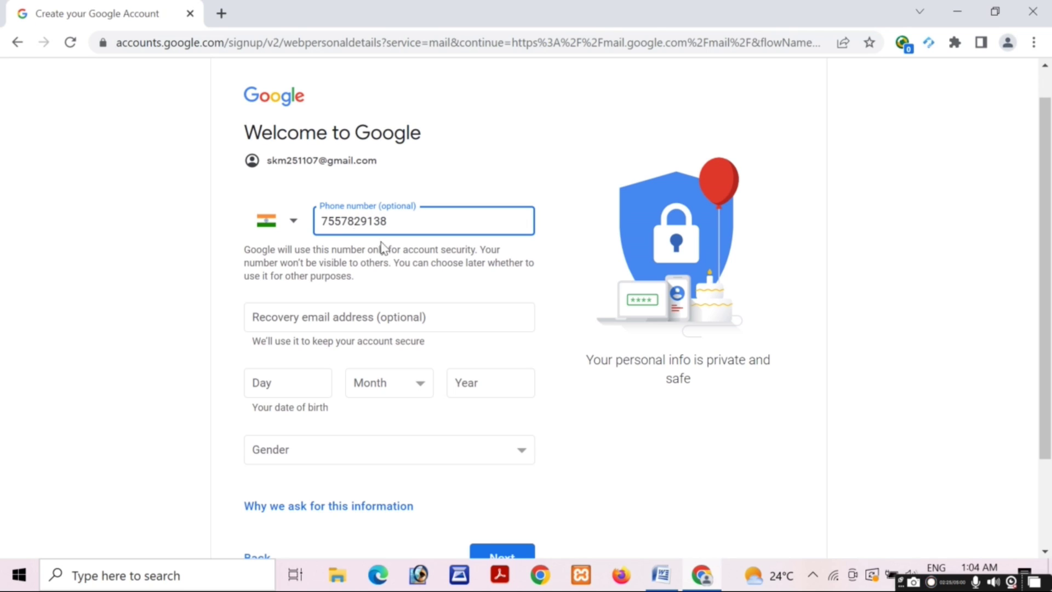
click(346, 319)
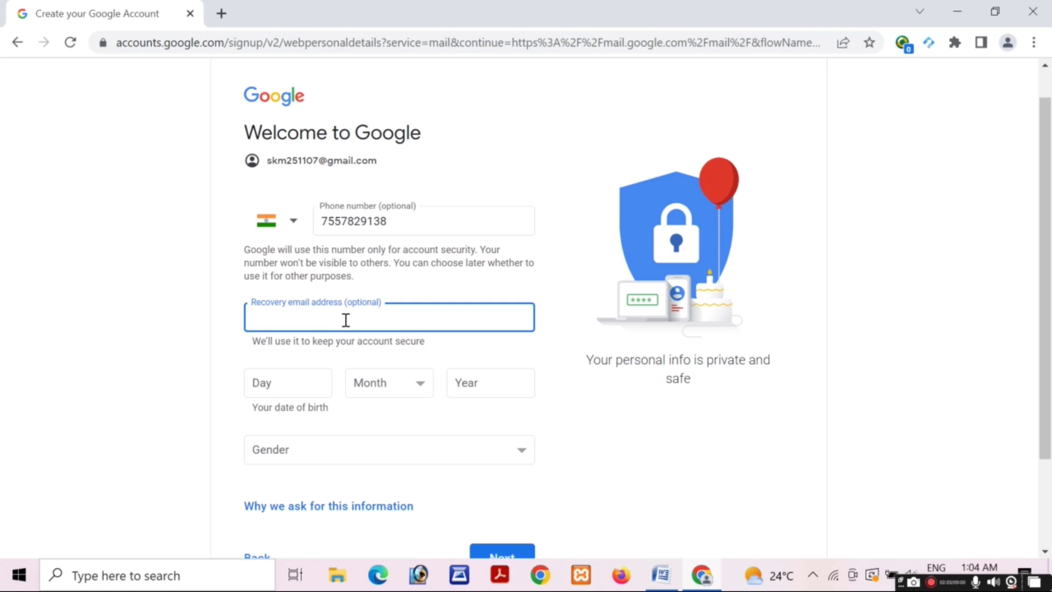
click(282, 404)
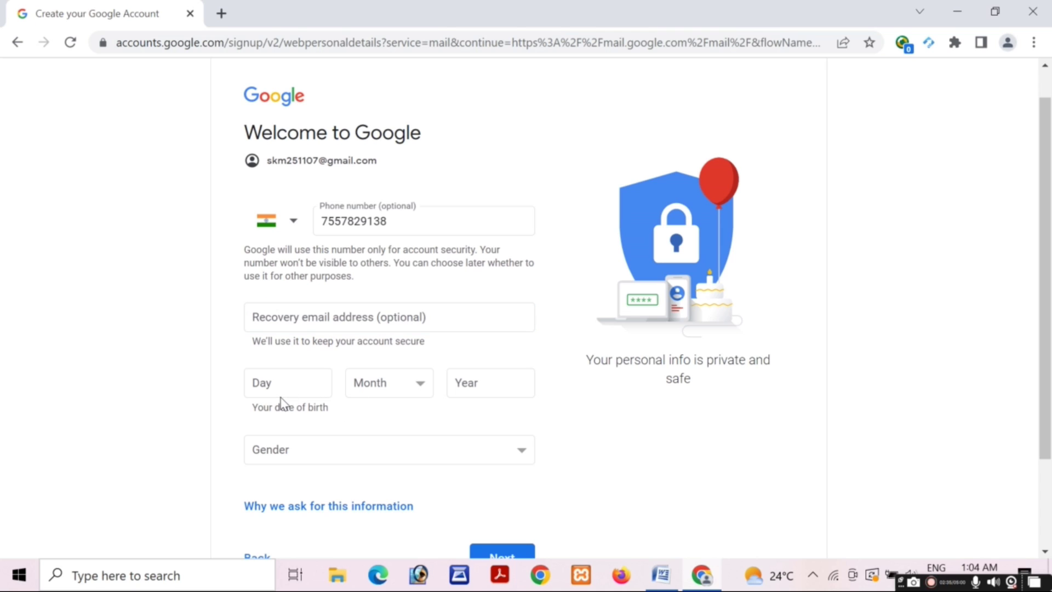
Step: Set the birth date to 14 March 1998 and the gender to Male
click(283, 391)
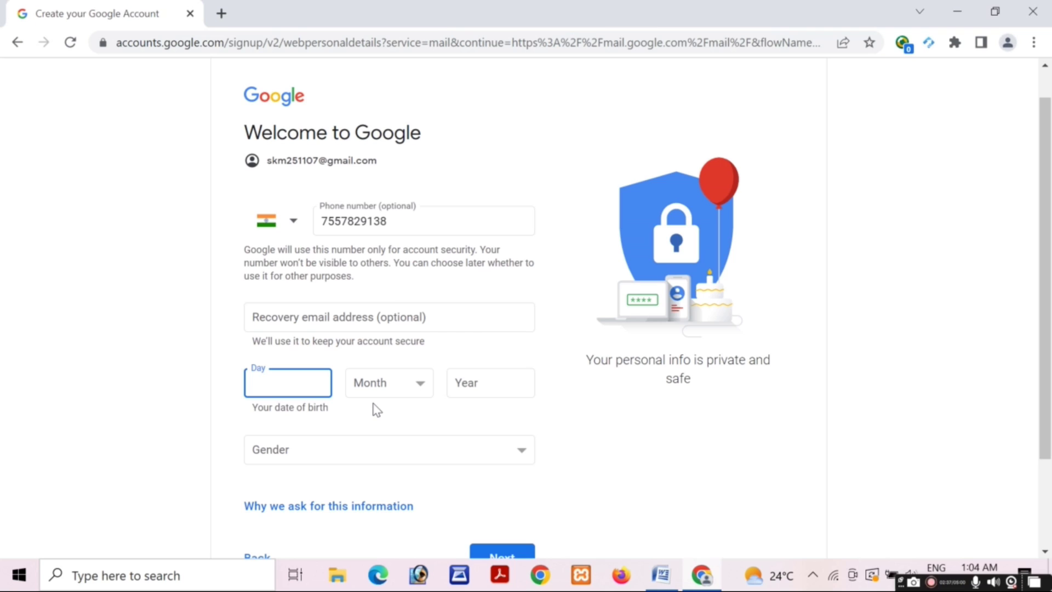
text(14)
key(Tab)
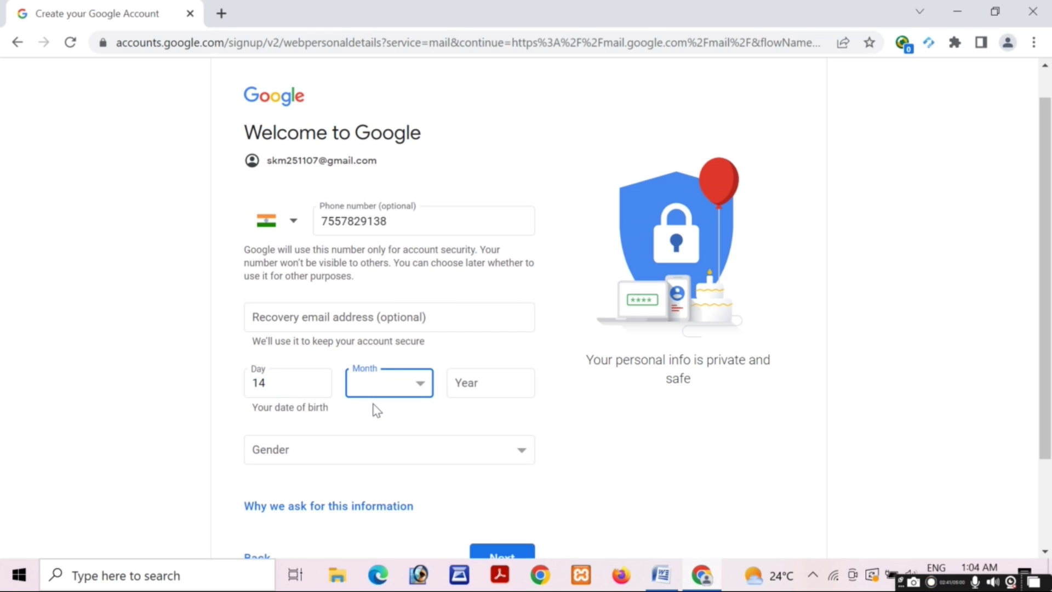
key(Down)
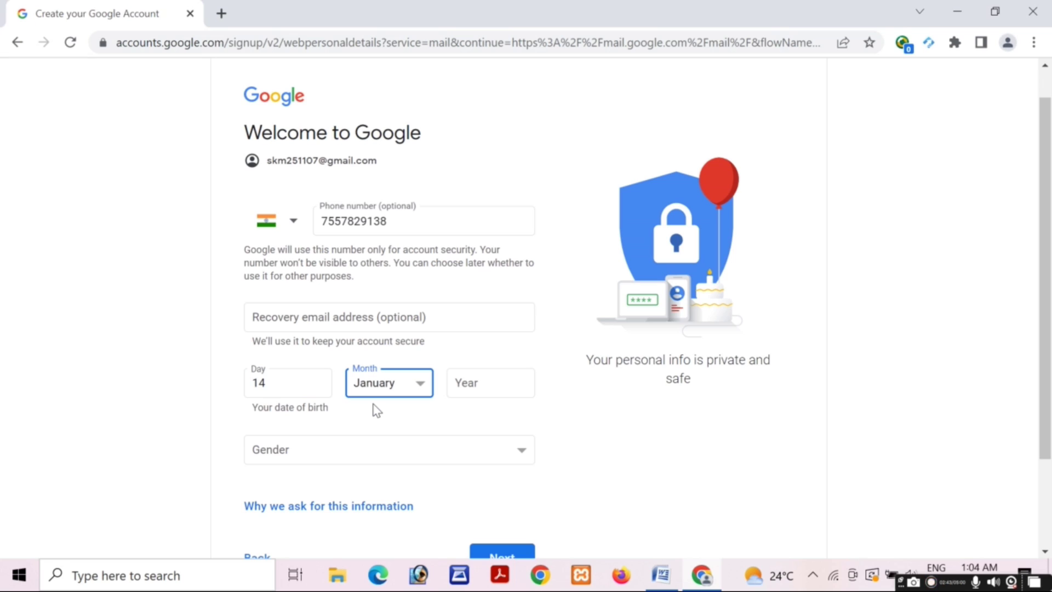
key(Down)
key(Down)
key(Tab)
text(1998)
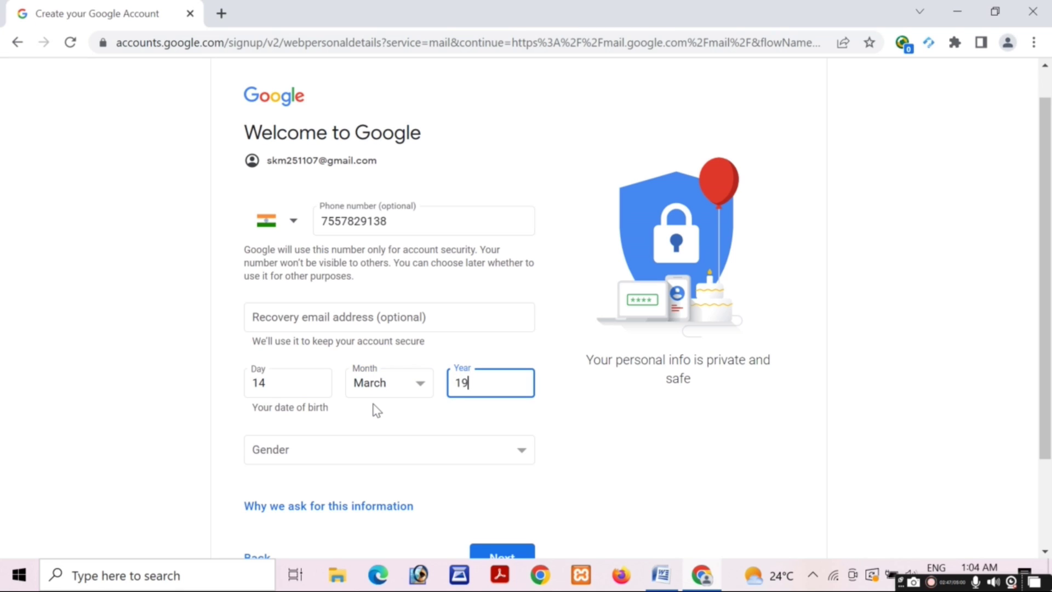
key(Tab)
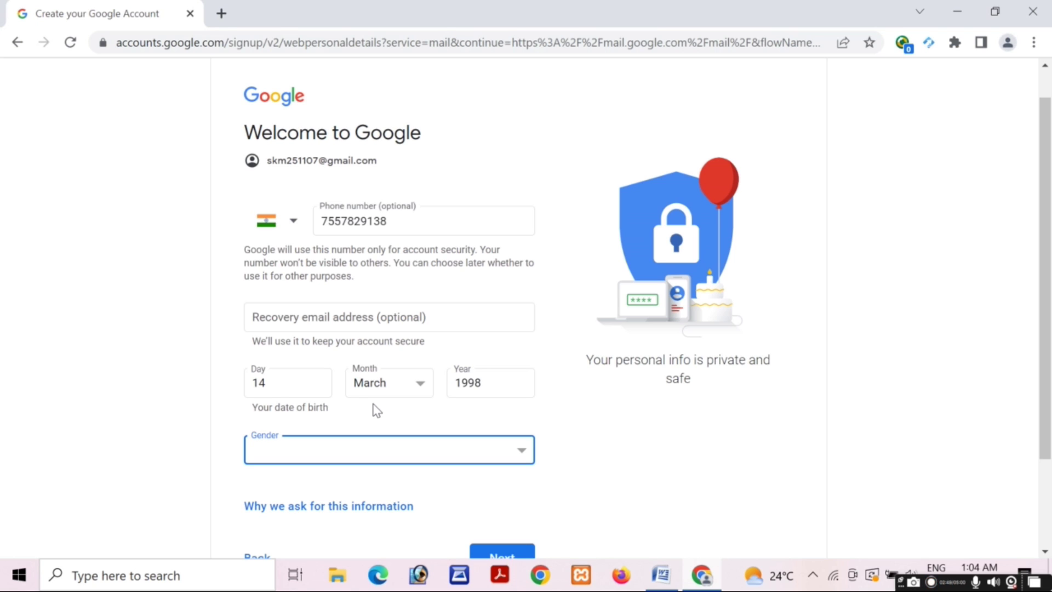
key(Down)
key(Down)
key(Tab)
scroll(375, 410, down, 2)
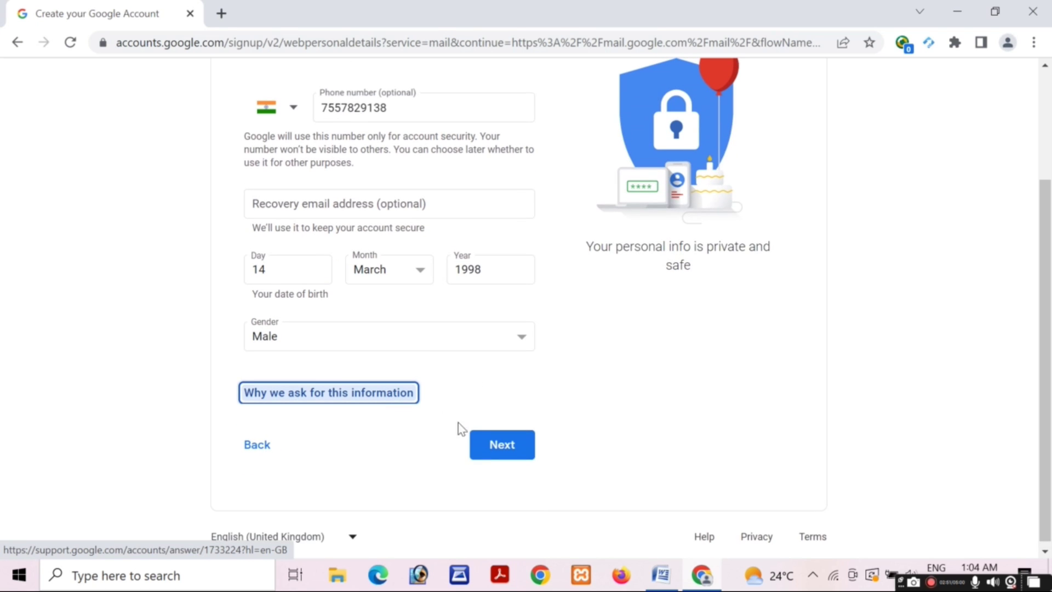
Step: Submit the details, have a code texted to the phone, and verify with that six-digit code
click(488, 445)
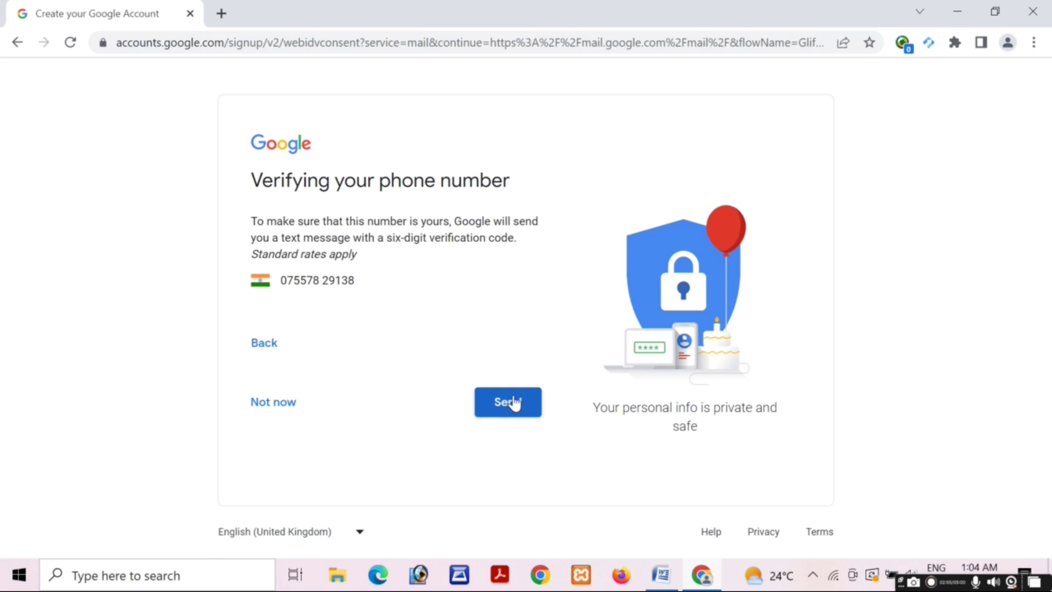
click(515, 397)
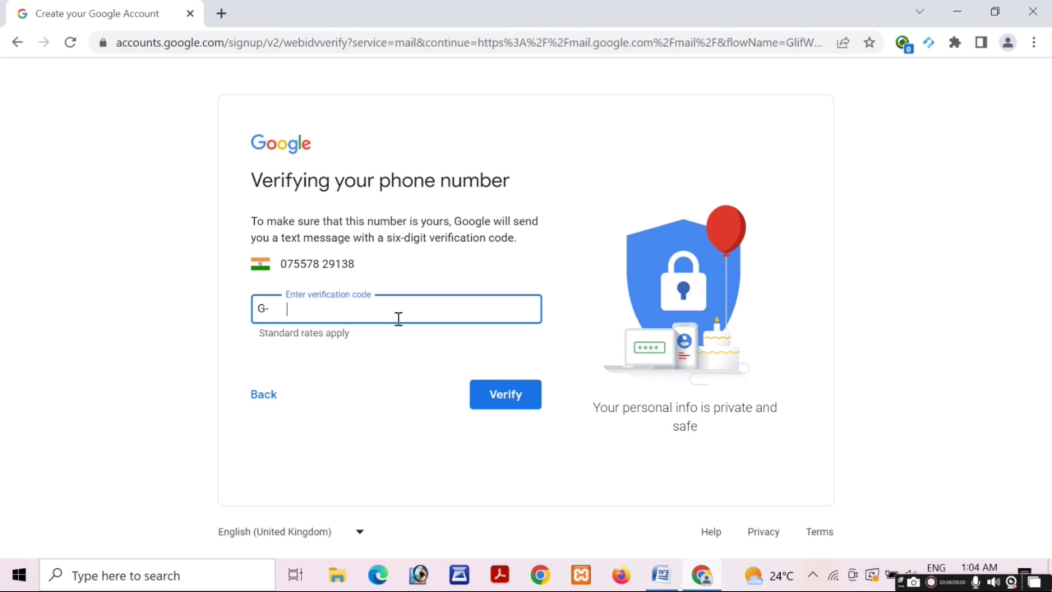
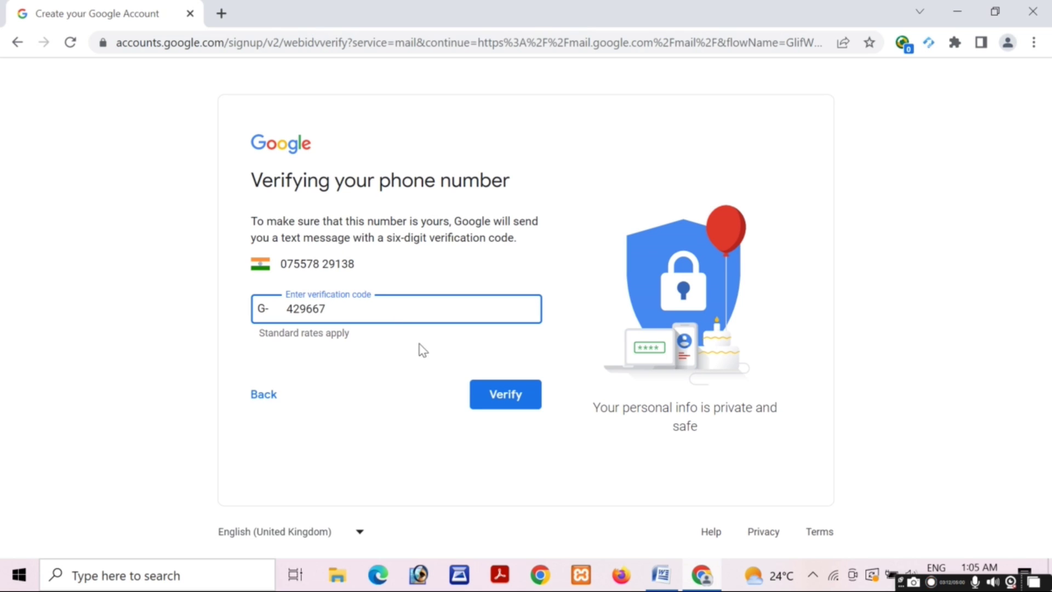
click(482, 404)
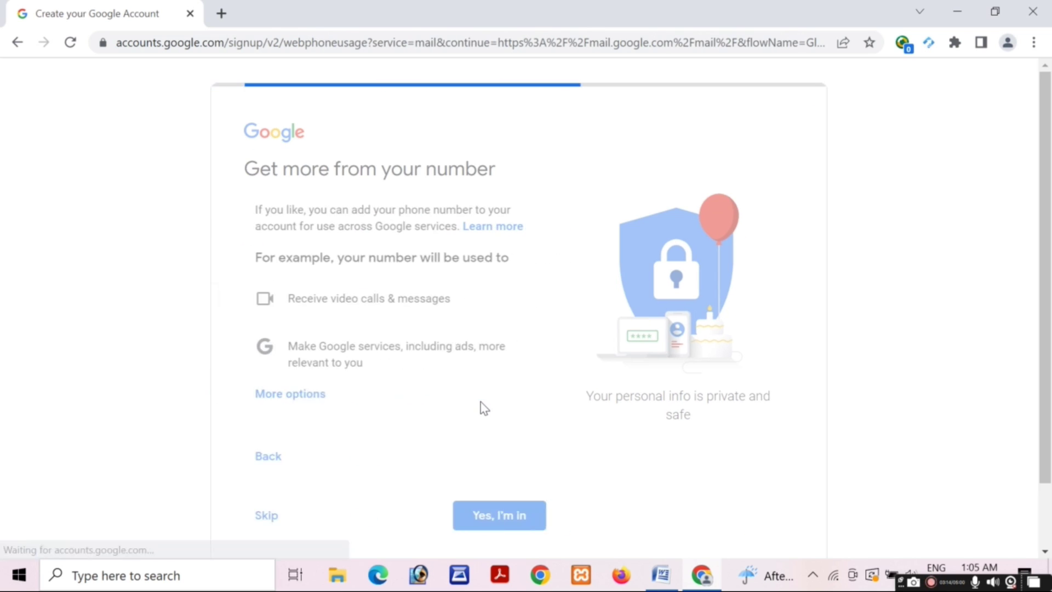
Step: Opt in with 'Yes, I'm in' for the phone number and agree to Privacy and Terms
scroll(479, 397, down, 1)
scroll(480, 403, down, 1)
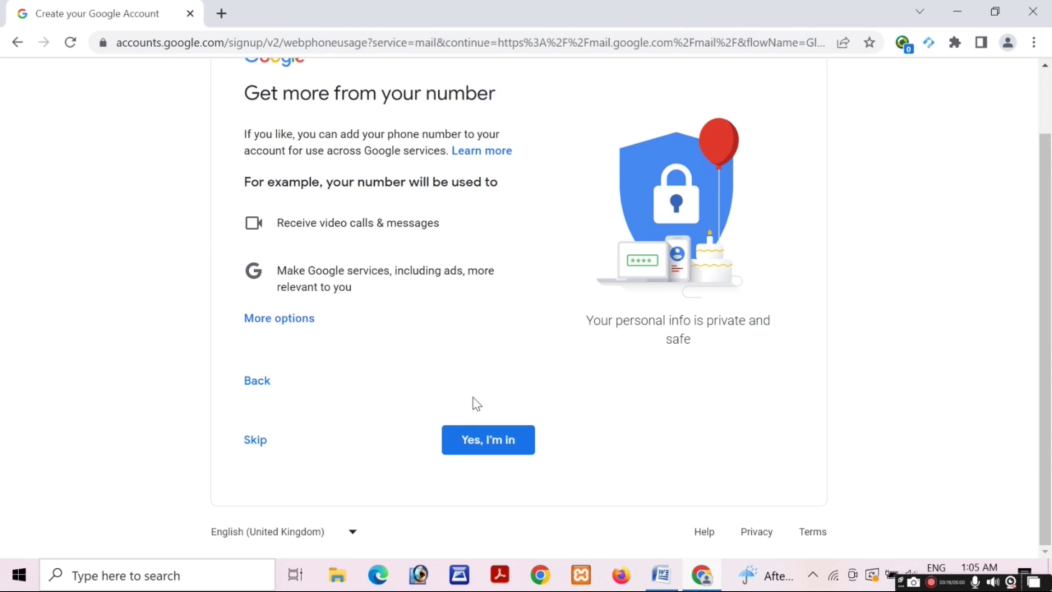
click(475, 445)
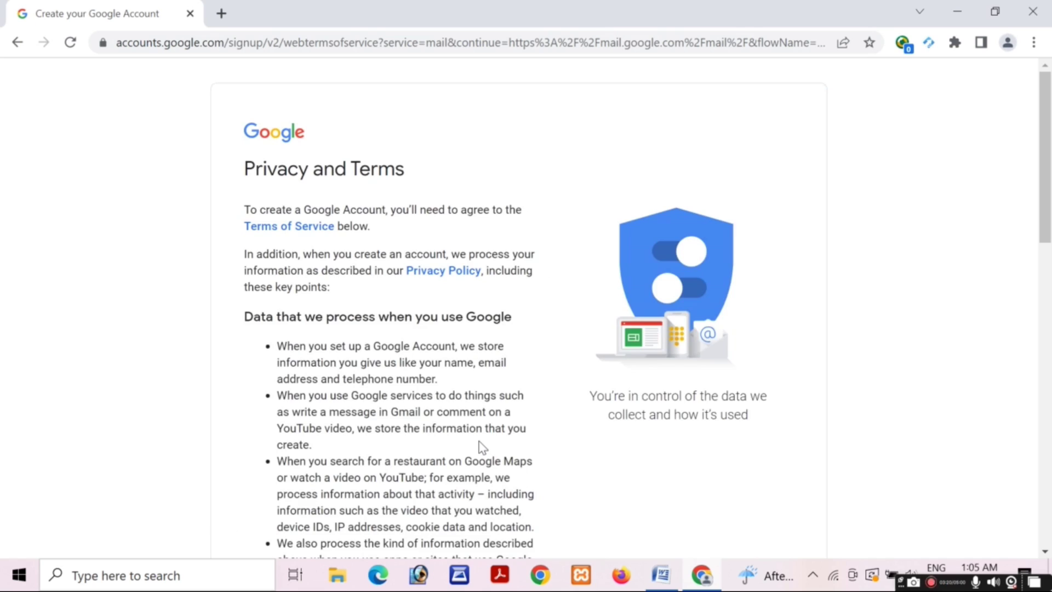
scroll(479, 442, down, 15)
scroll(481, 447, down, 2)
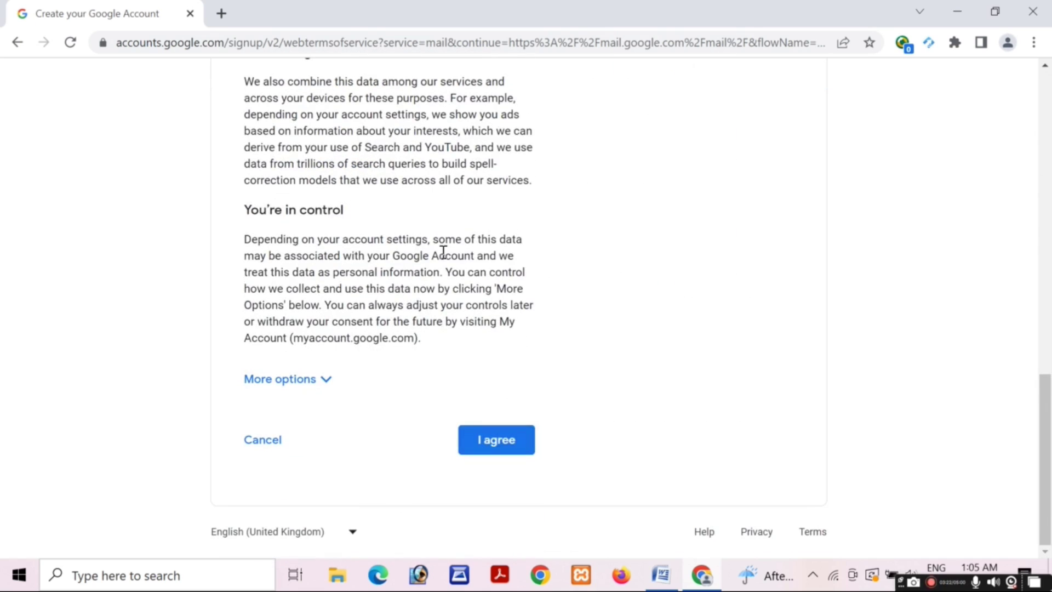
scroll(443, 252, up, 15)
scroll(443, 252, down, 15)
click(491, 449)
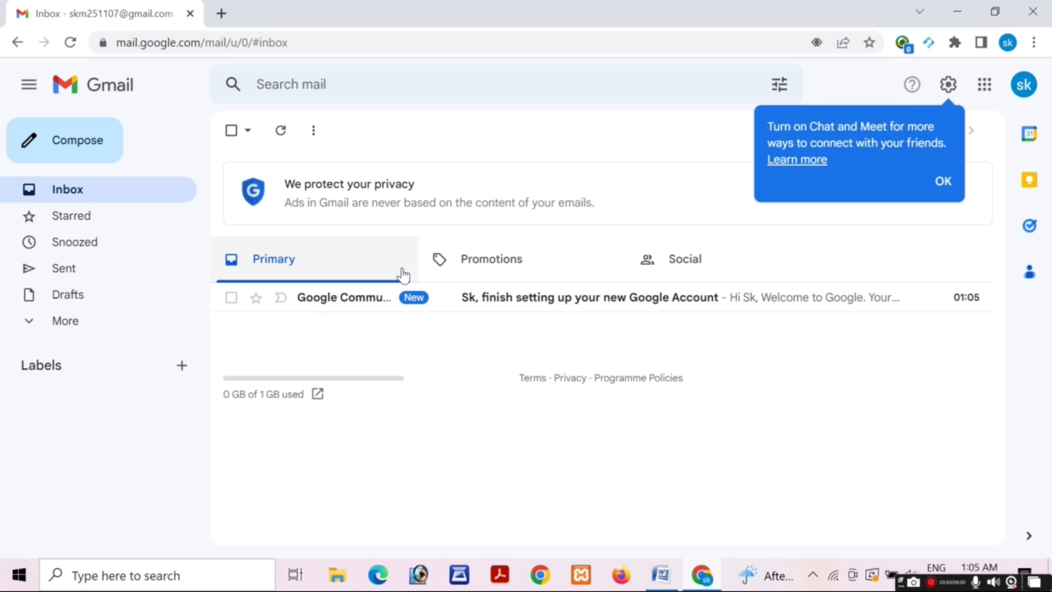
Step: Open the Google Community Team welcome email and scroll through its setup tips
click(507, 304)
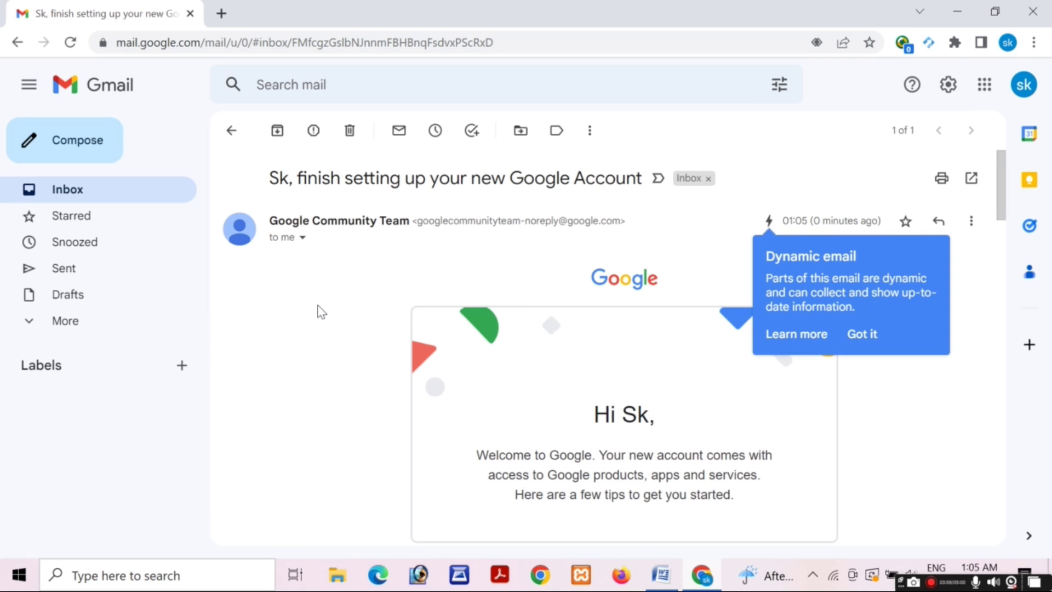
scroll(321, 310, down, 3)
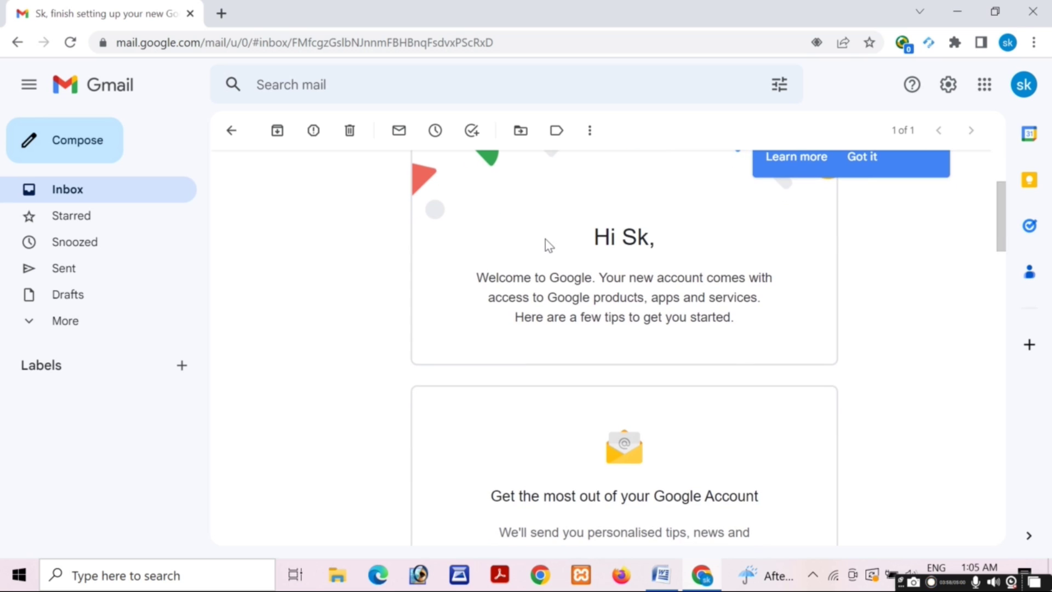
drag(544, 239, 646, 397)
click(646, 397)
scroll(646, 397, down, 3)
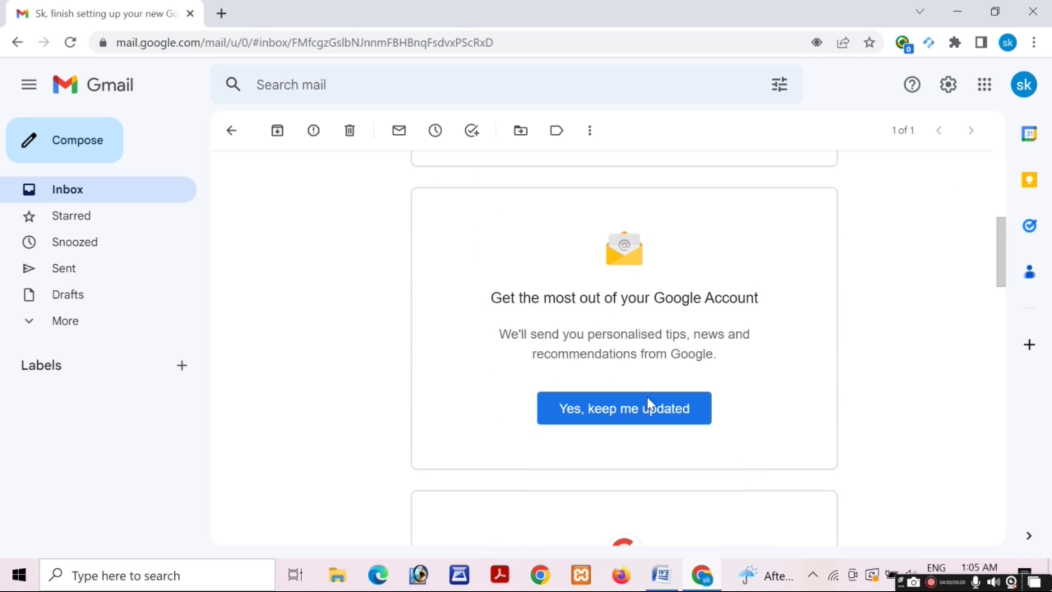
scroll(648, 402, up, 7)
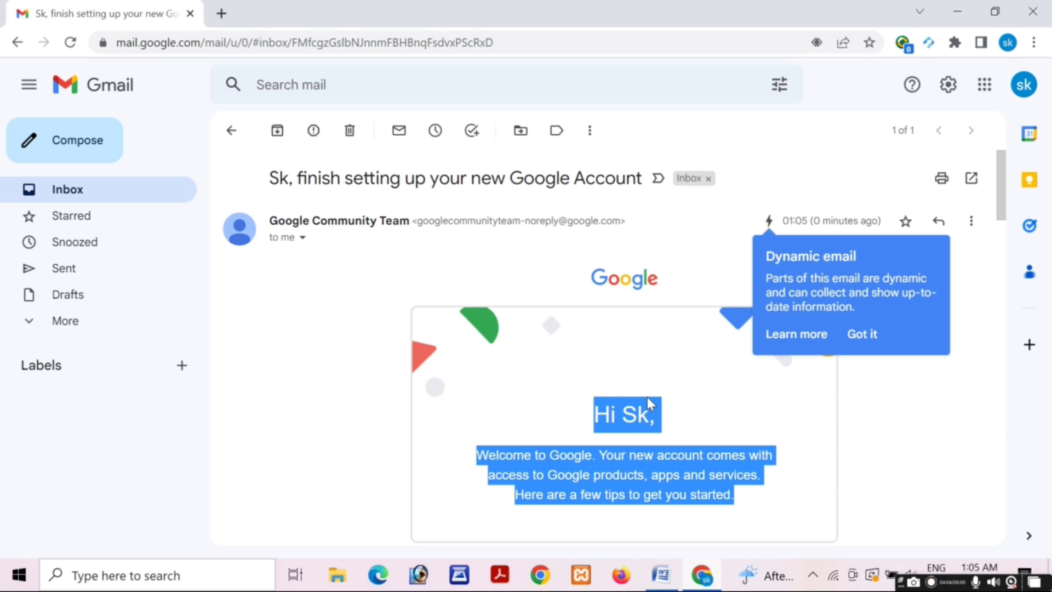
scroll(648, 403, down, 7)
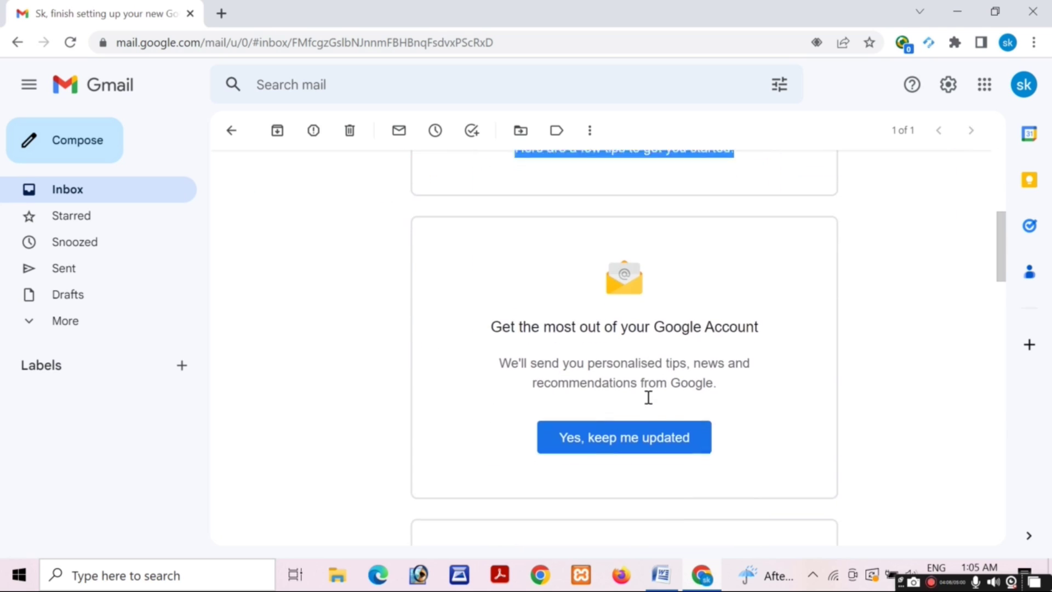
scroll(696, 457, up, 7)
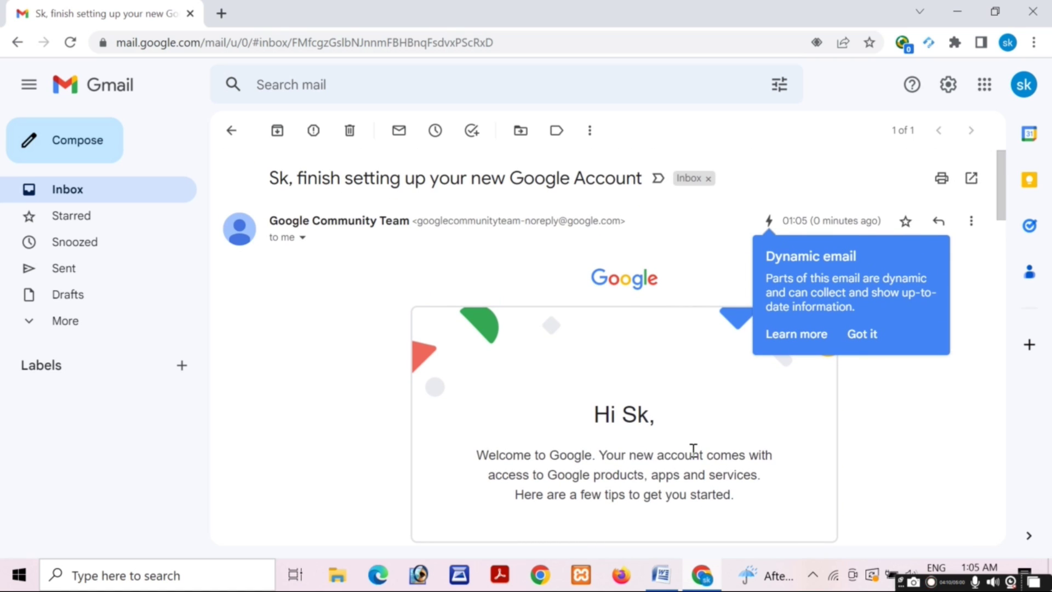
scroll(694, 453, down, 10)
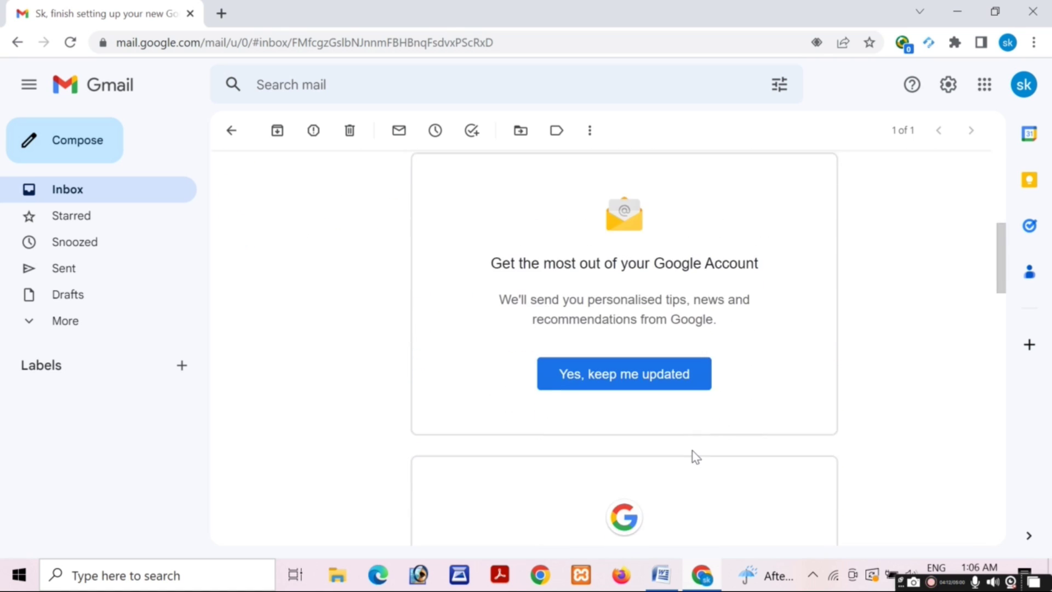
scroll(695, 453, up, 10)
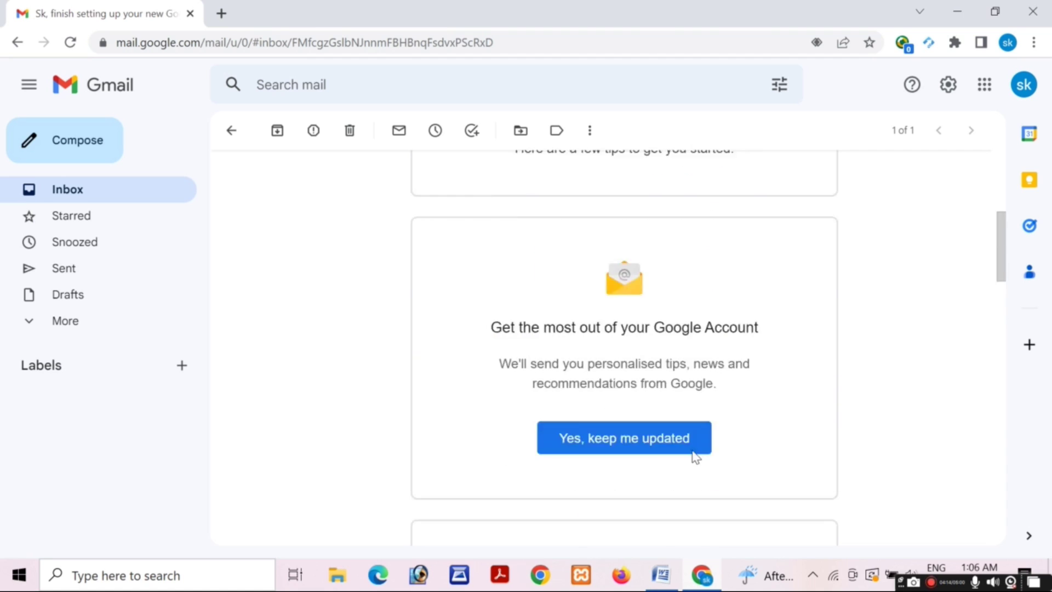